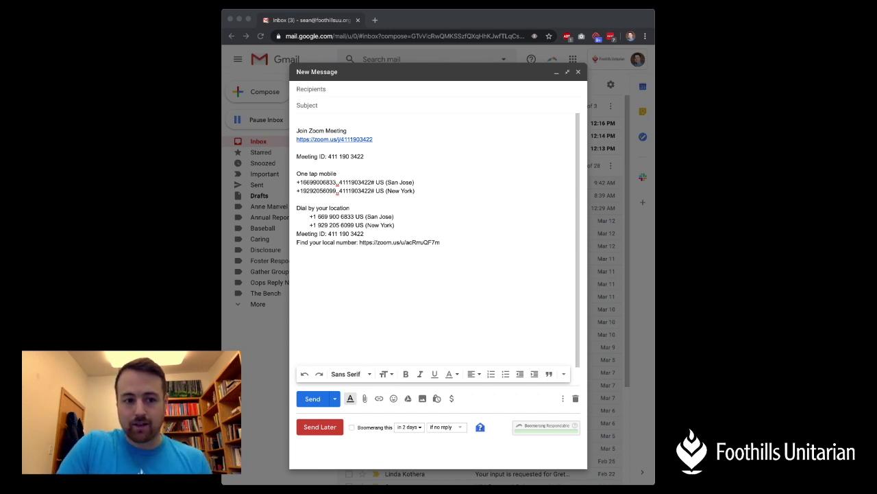
- Join the Zoom meeting through the invitation link in the email draft, allowing the browser to open Zoom
key(super+Tab)
click(323, 140)
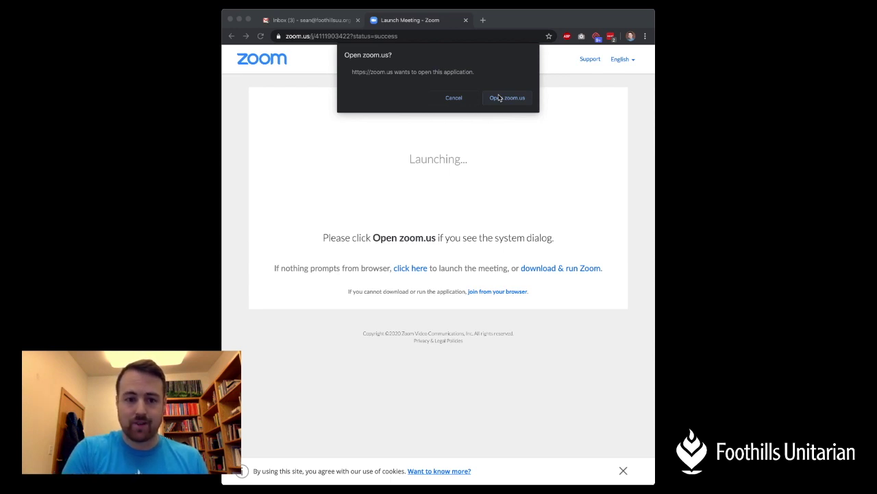
click(498, 98)
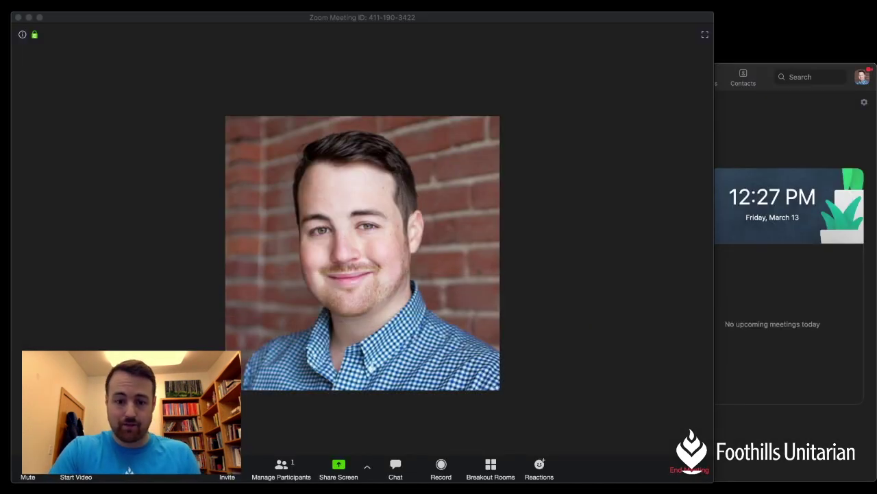
- Reposition the meeting window, narrow it, and widen it again until all meeting controls fit
double_click(159, 15)
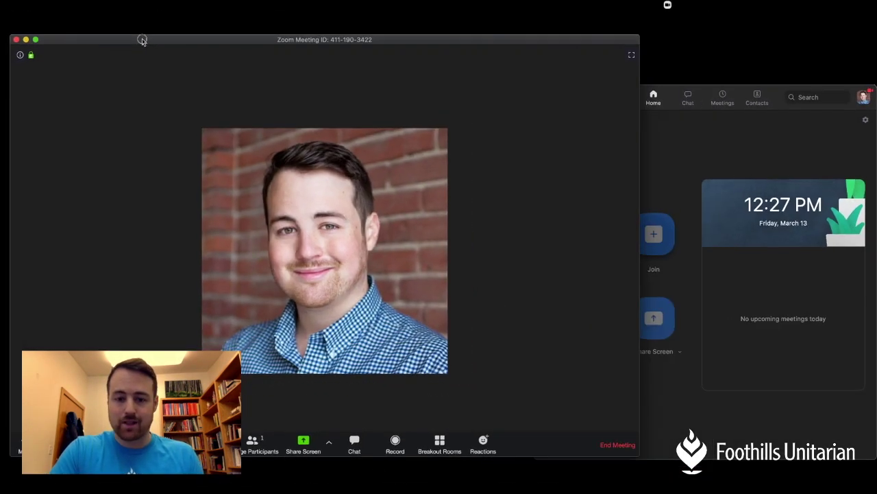
drag(634, 158, 282, 145)
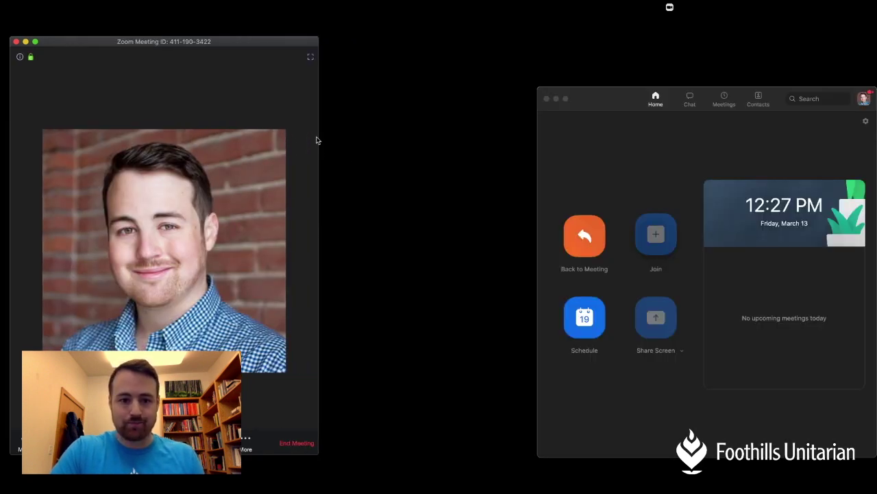
drag(319, 108, 745, 103)
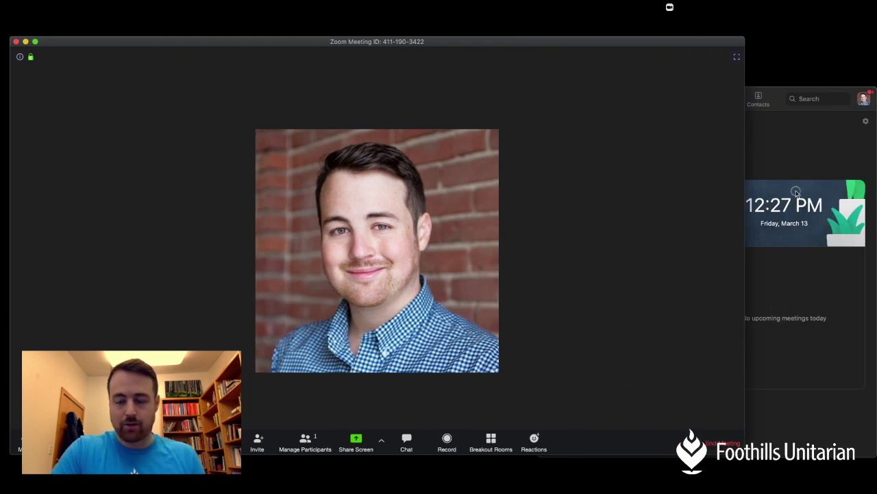
- Mute and unmute the microphone, and start and stop the camera video
mouse_move(129, 257)
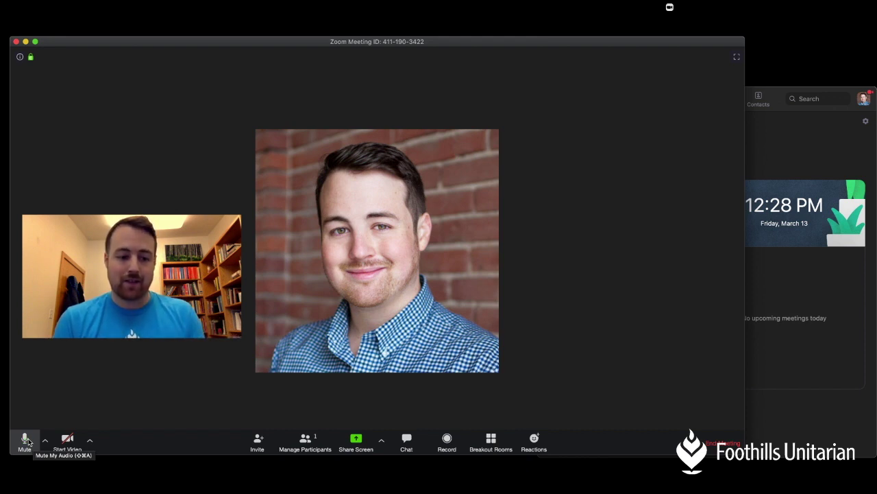
click(27, 441)
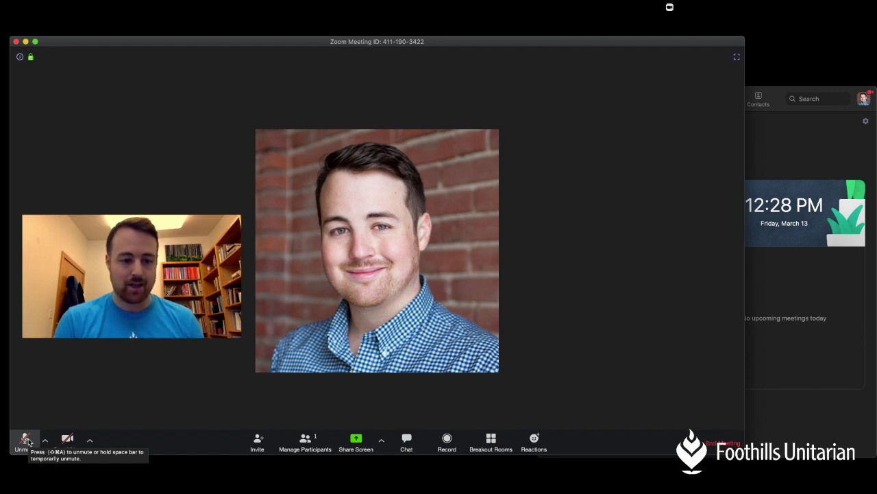
click(28, 441)
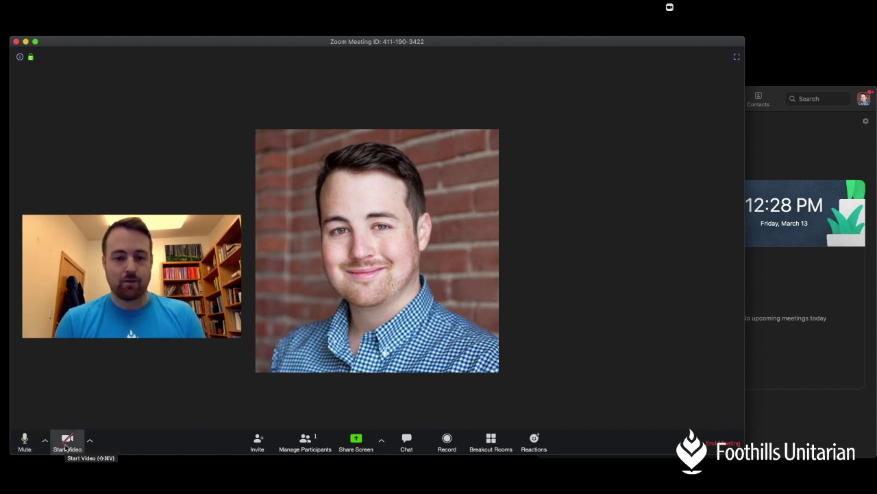
click(66, 442)
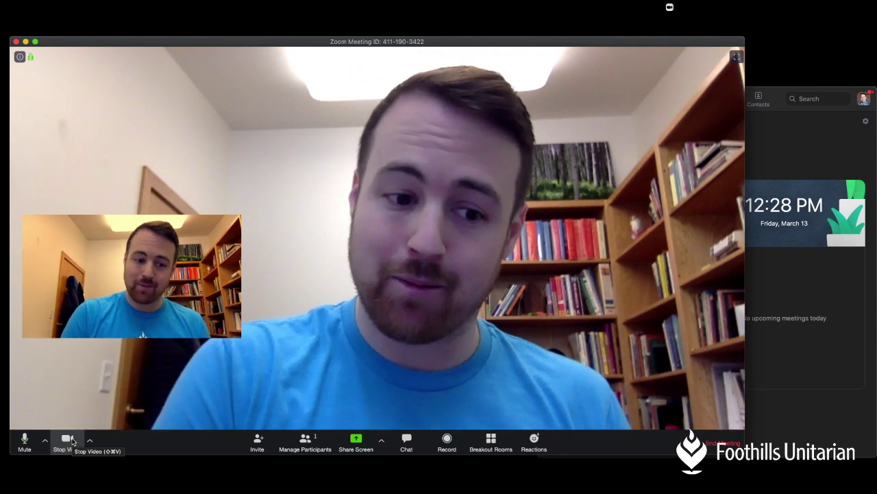
click(72, 441)
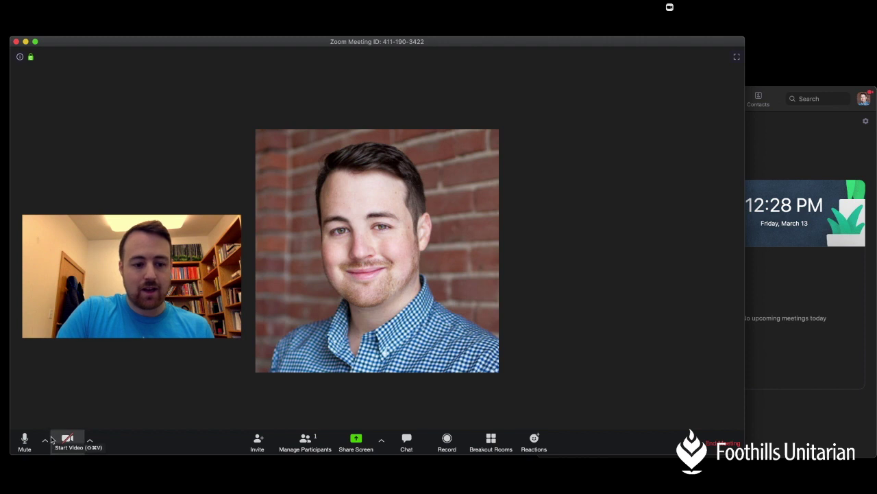
- Look through the audio device options and the camera options of the meeting
click(44, 440)
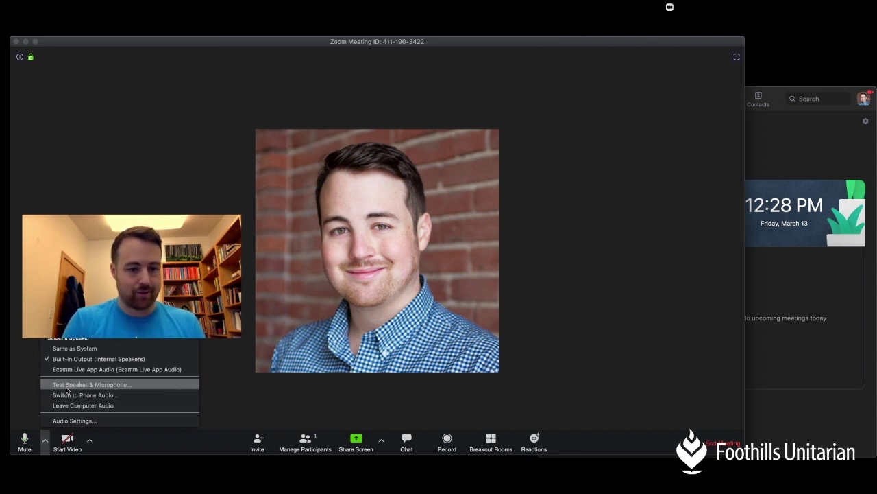
click(89, 439)
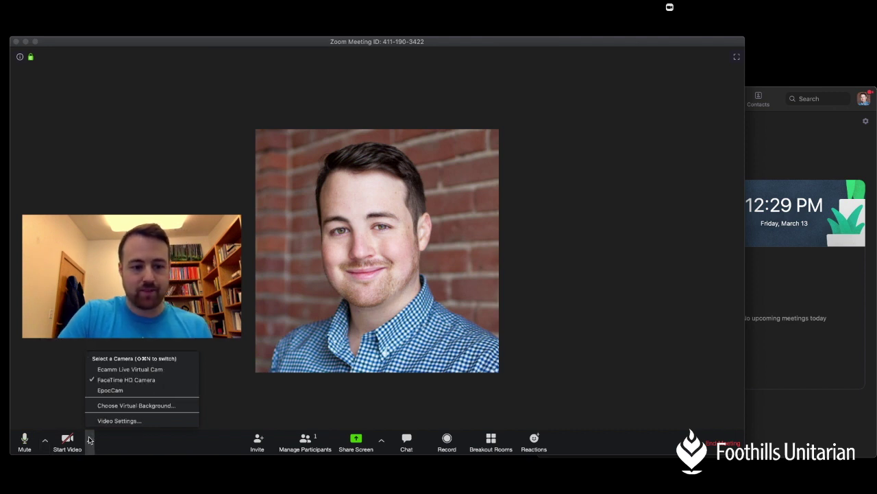
click(89, 439)
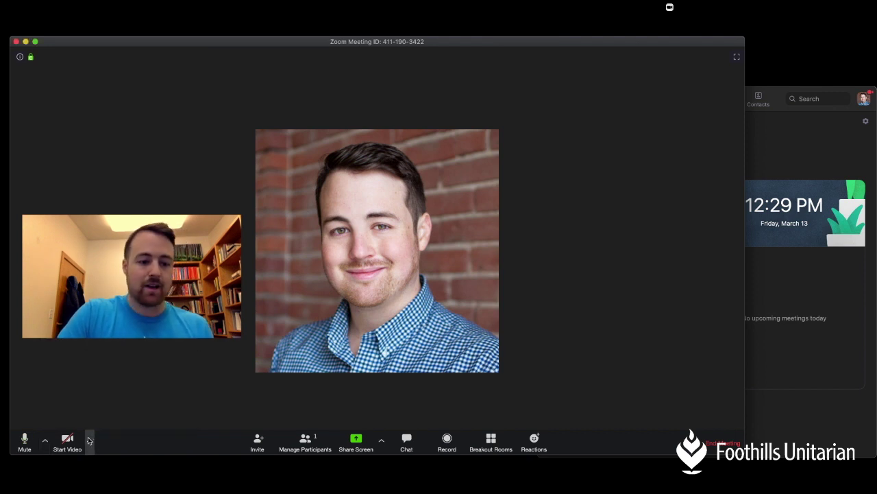
- View the phone-call dial-in details under Switch to Phone Audio and close them without changing the audio source
click(46, 441)
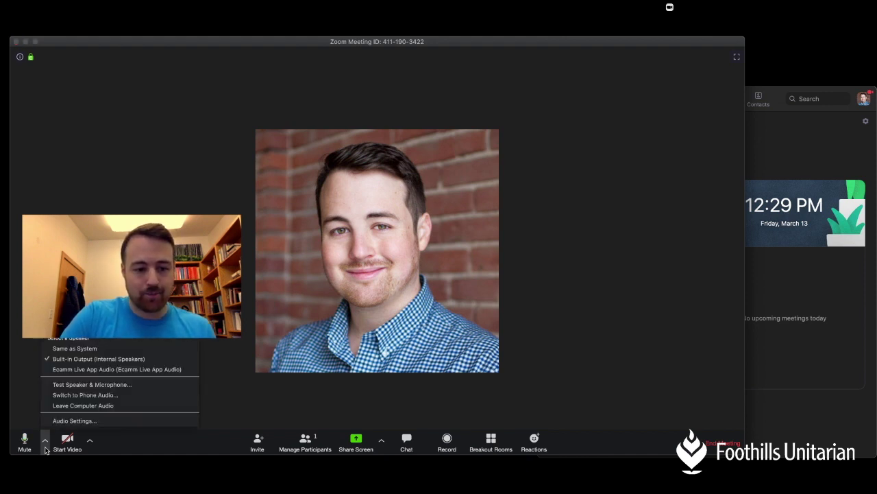
click(62, 395)
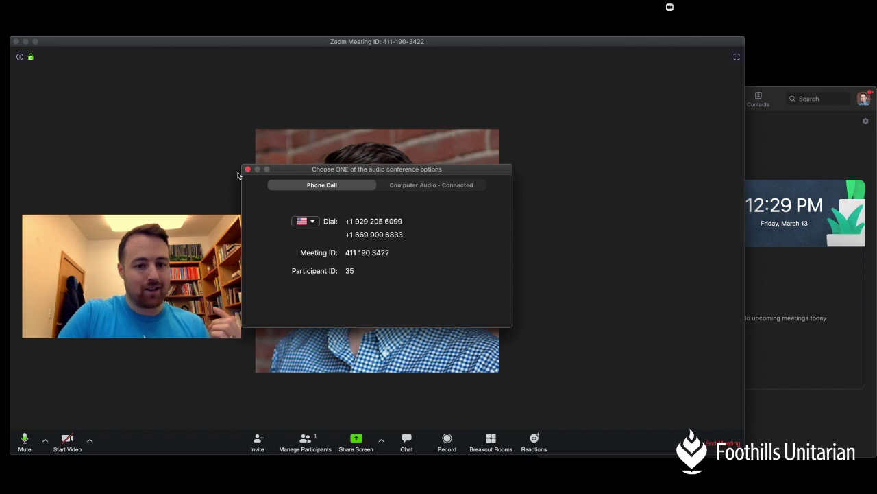
click(195, 187)
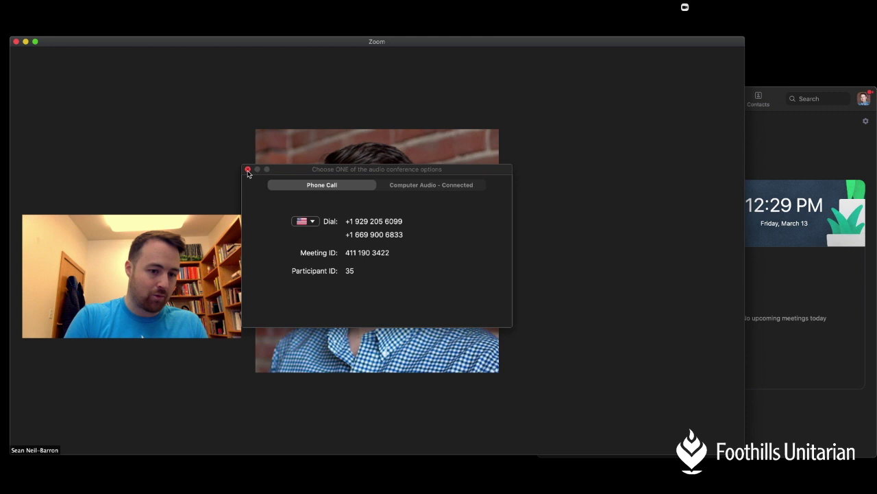
click(248, 169)
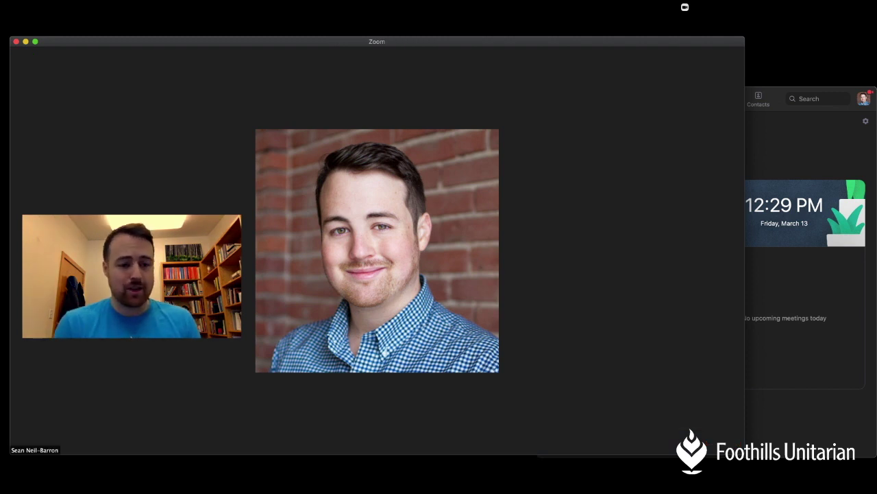
- Switch the meeting to full screen and open the group chat, placing its window beside the participant picture
mouse_move(25, 437)
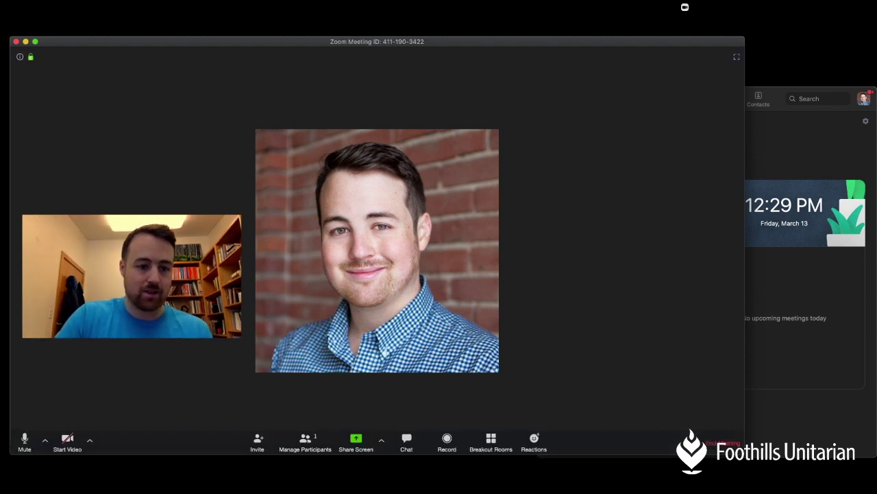
click(35, 42)
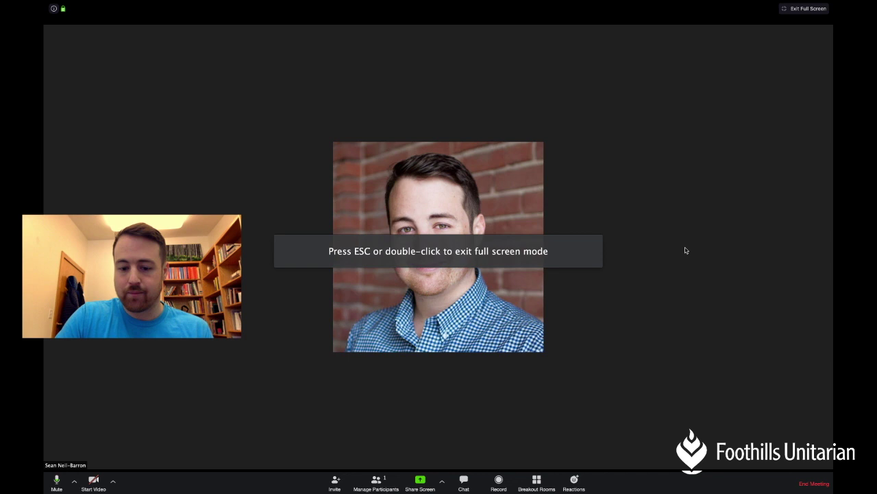
click(464, 483)
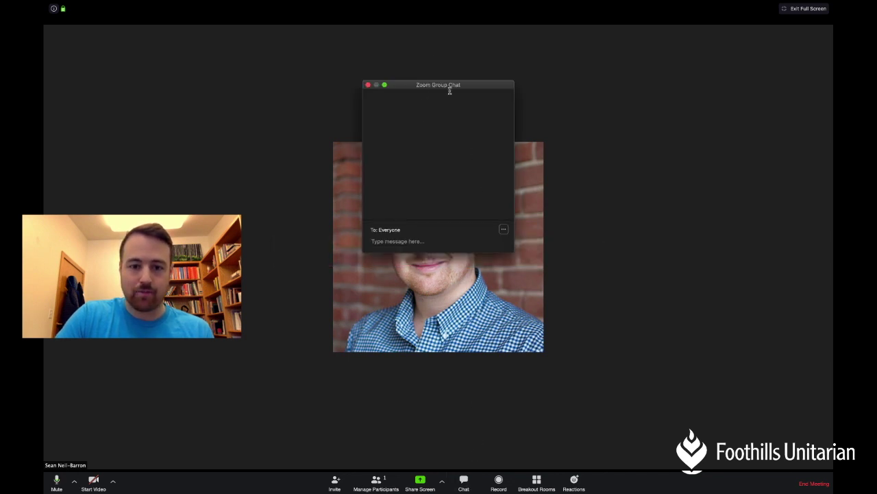
drag(422, 85, 656, 96)
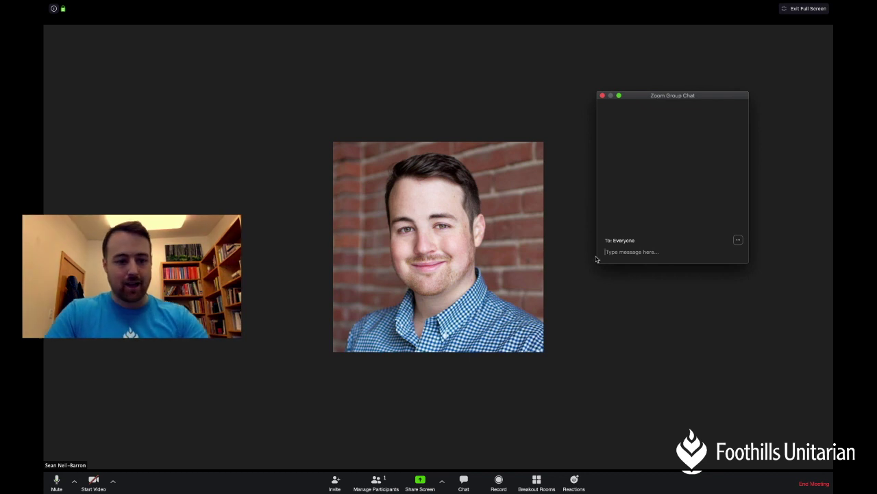
- Send the chat message "Hi Everyone" to everyone and close the group chat
text(Hi Ev)
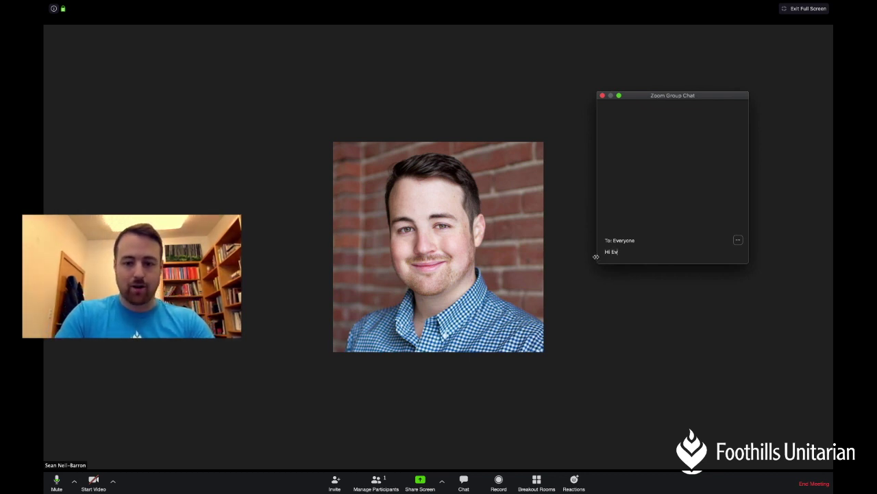
text(eryone)
key(Return)
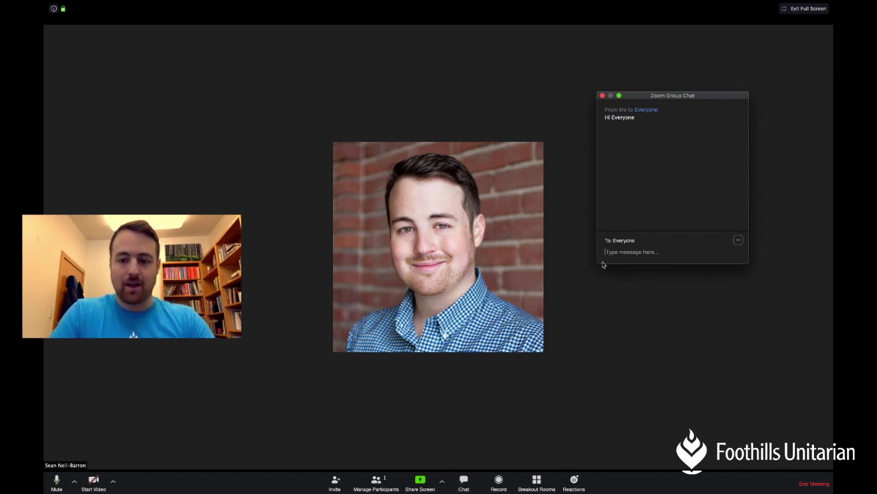
click(603, 96)
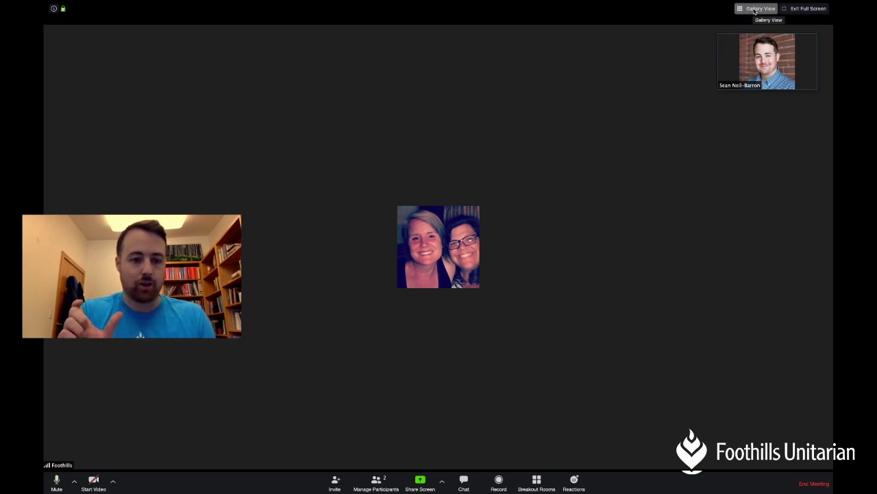
- Alternate the meeting layout between Gallery View and Speaker View, ending in Speaker View
click(755, 9)
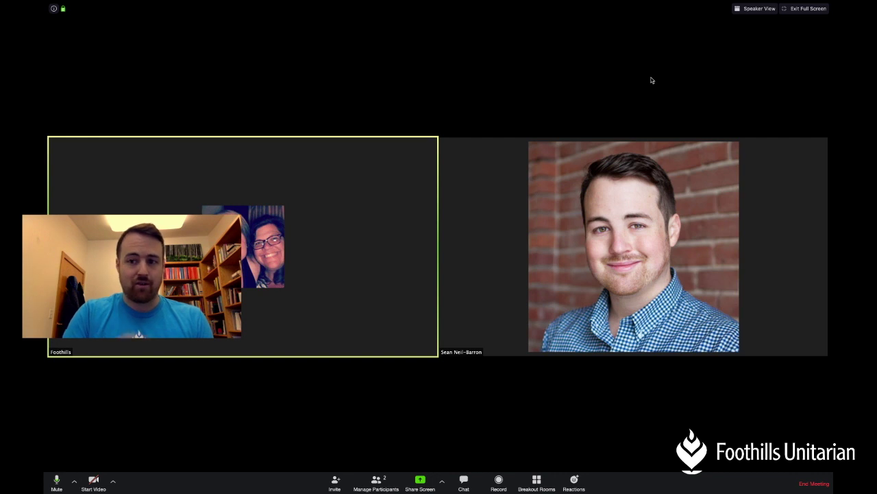
click(751, 9)
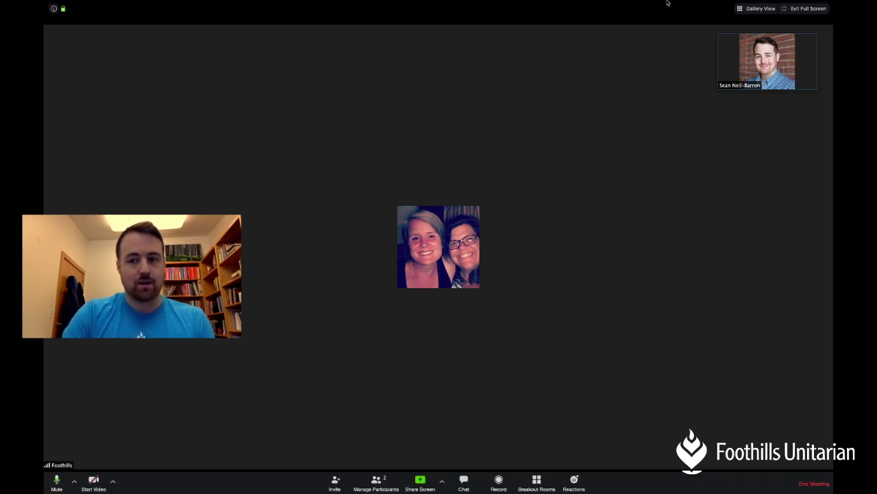
click(761, 10)
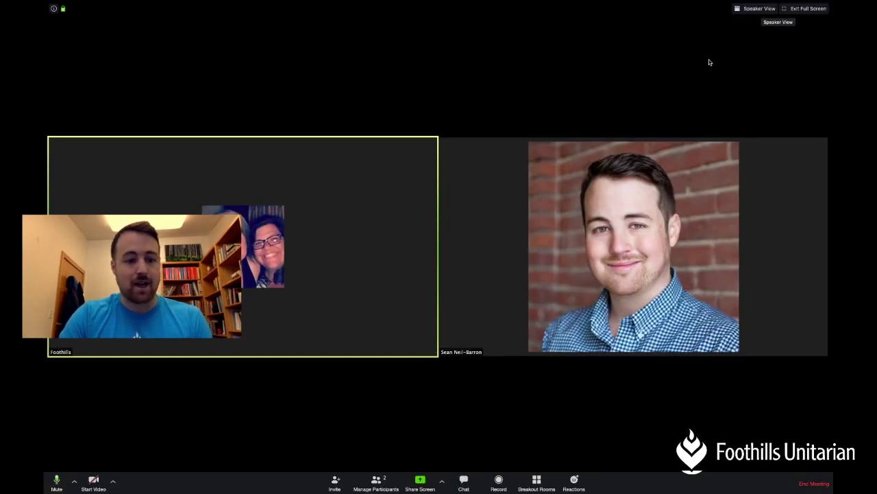
click(735, 11)
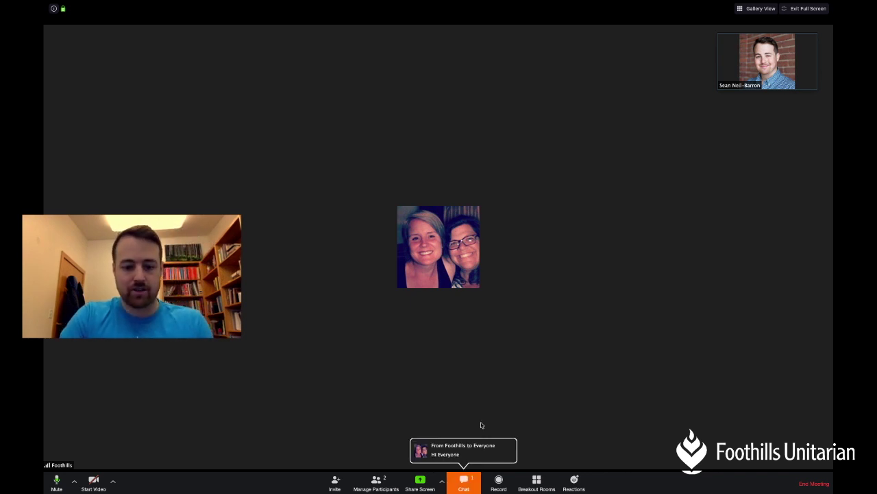
- Read the new message in the group chat and close the chat window again
click(465, 484)
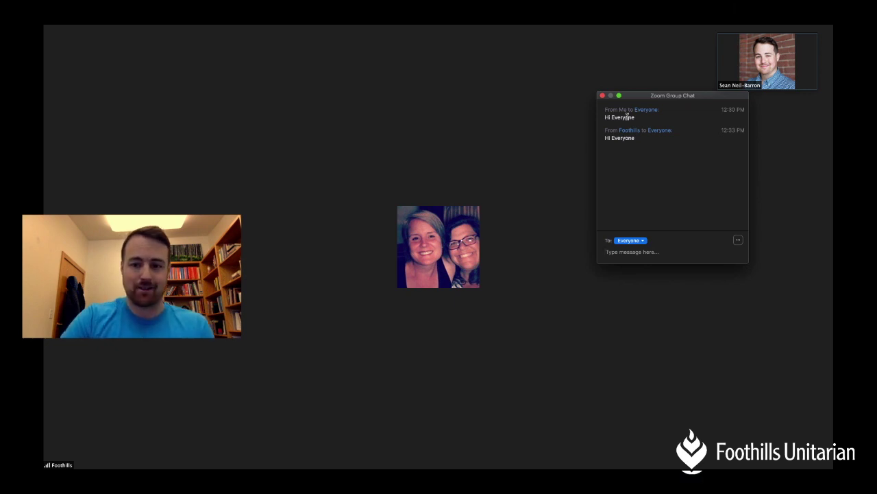
click(464, 482)
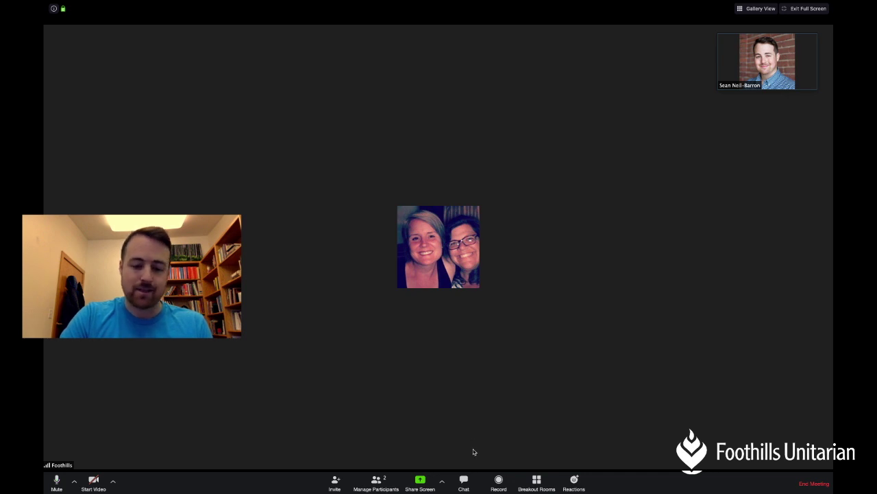
click(470, 482)
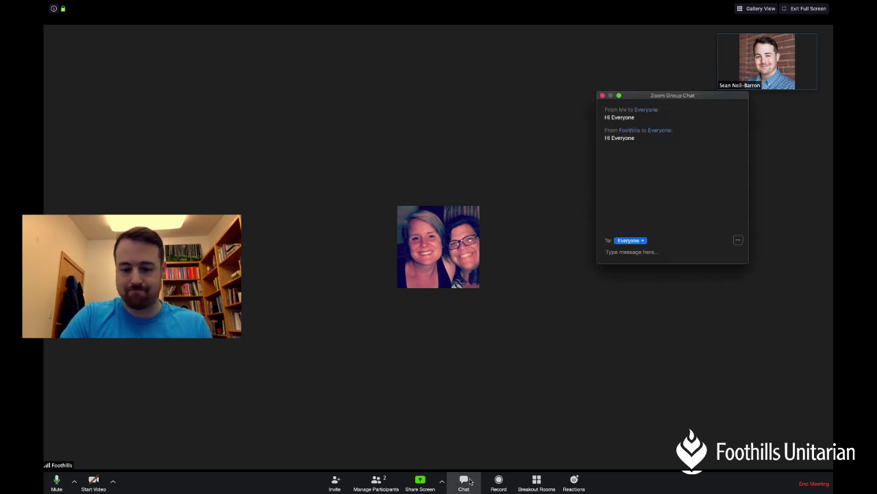
click(471, 482)
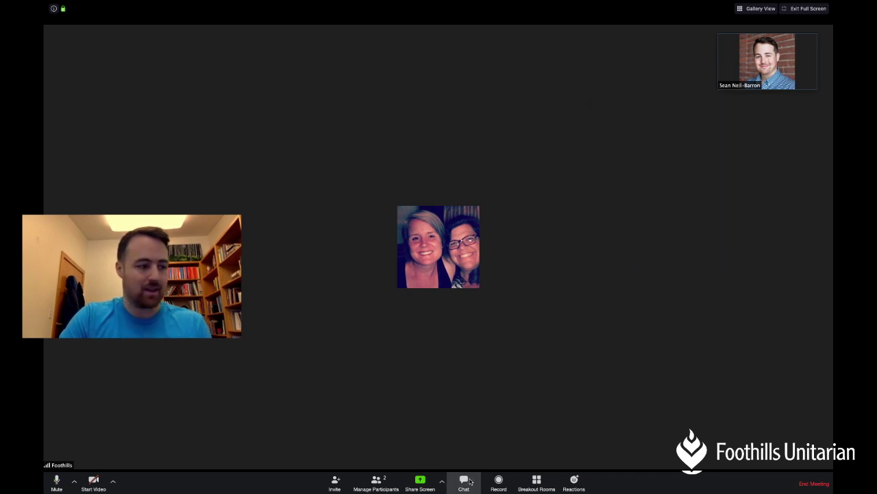
- Send a thumbs-up reaction to the meeting
click(575, 482)
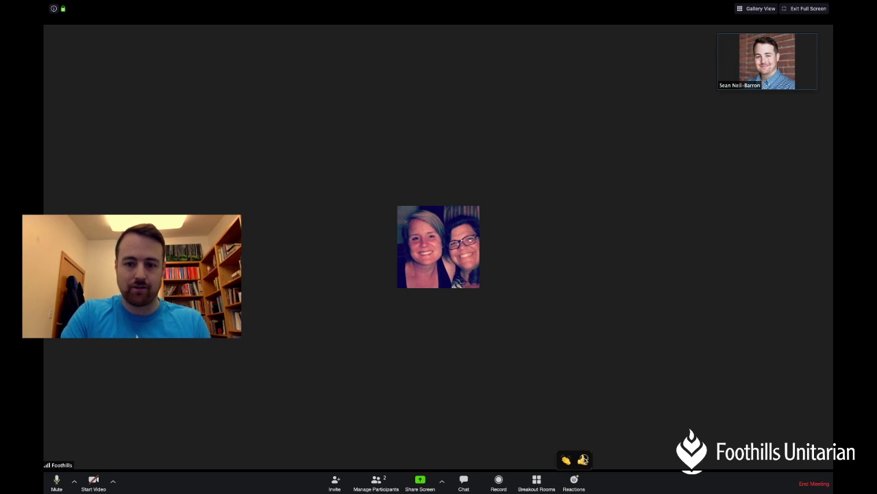
click(584, 460)
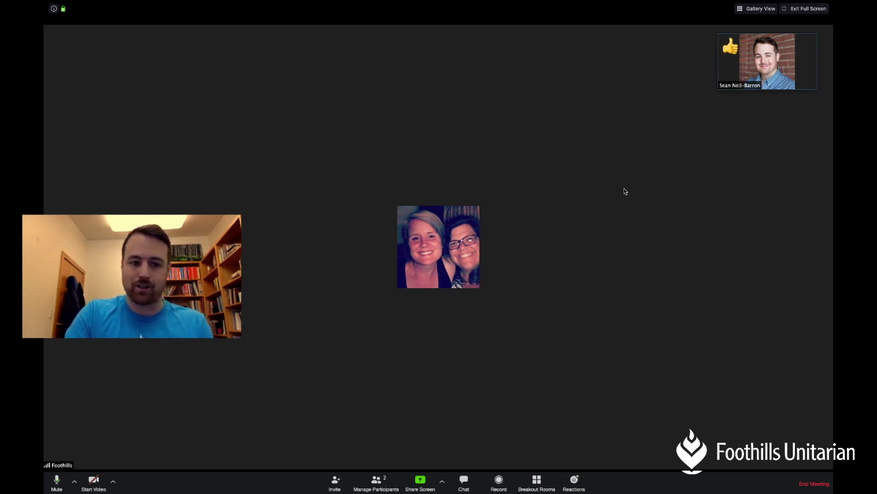
mouse_move(739, 36)
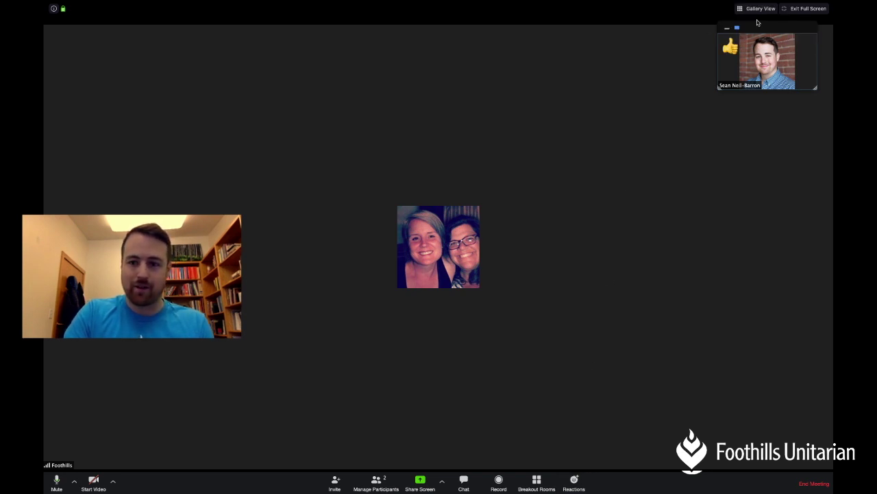
- Switch the meeting to Gallery View and bring up the Zoom home window
click(758, 8)
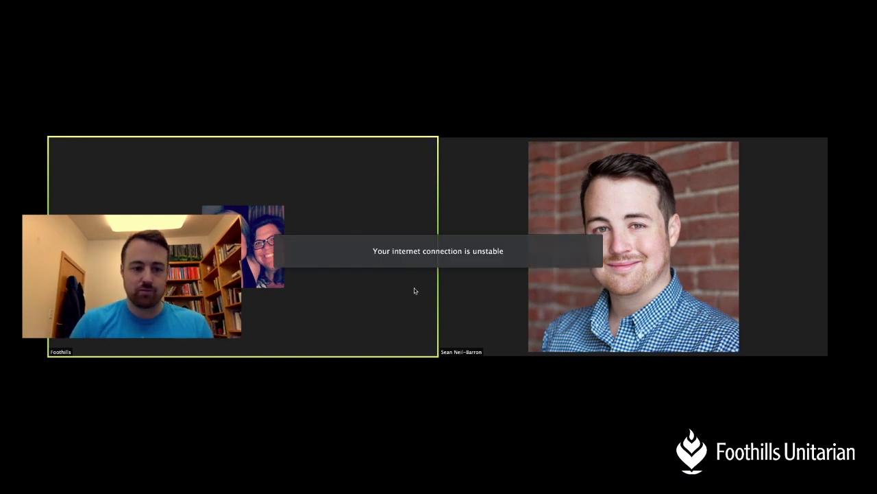
mouse_move(255, 439)
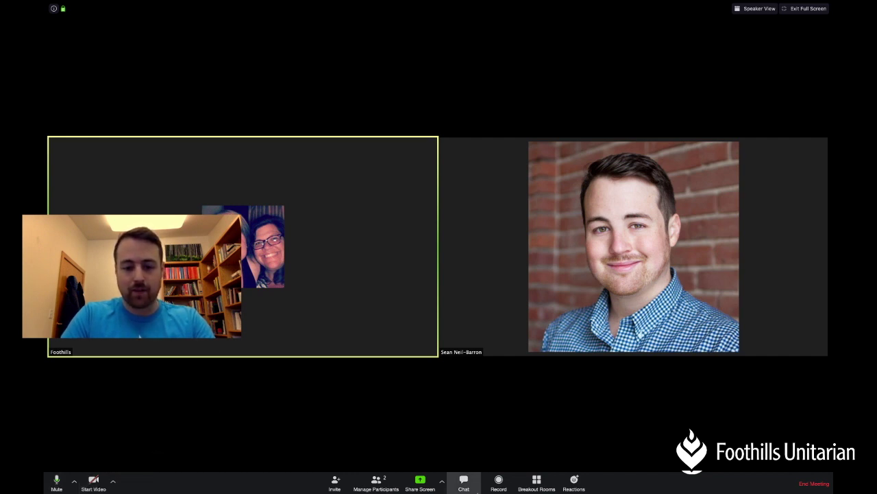
key(super+Tab)
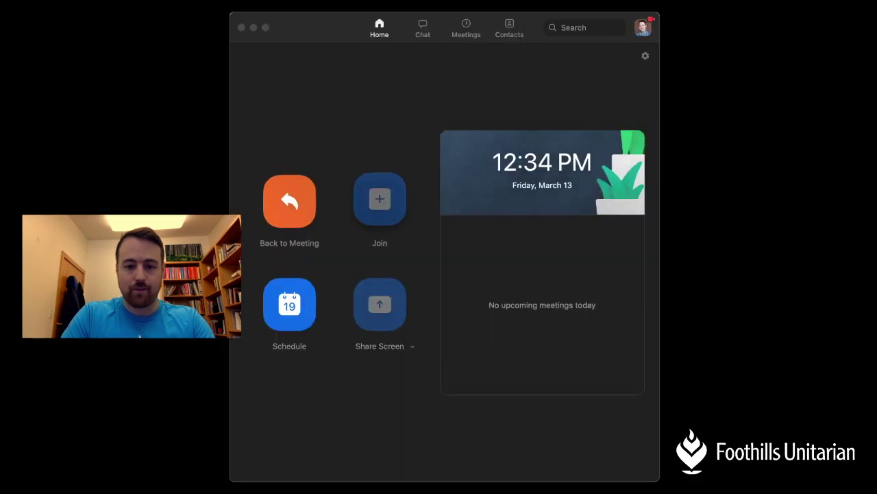